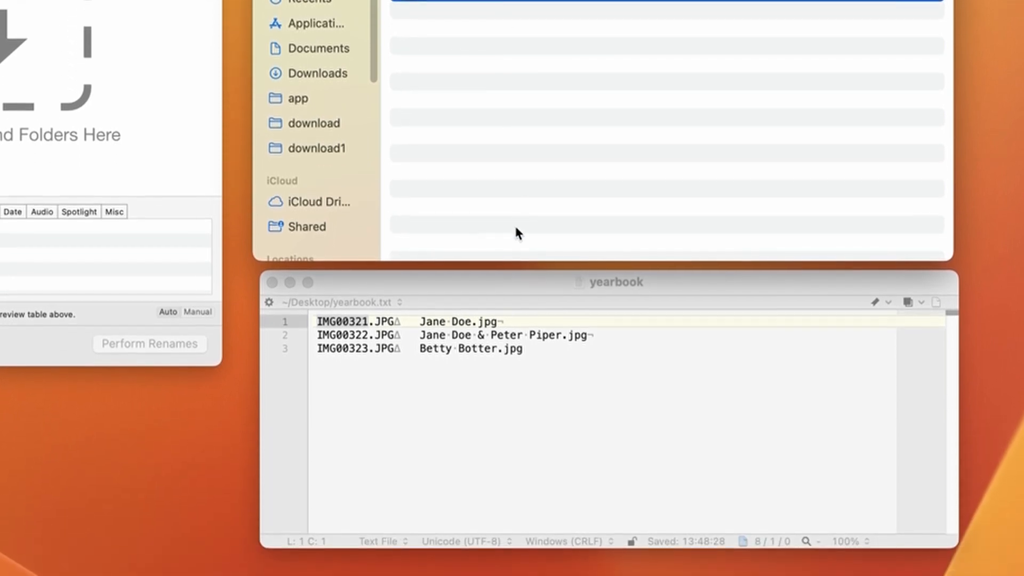
# Step: Set the renaming category to Advanced & Special with the action Rename from file list
pyautogui.click(520, 288)
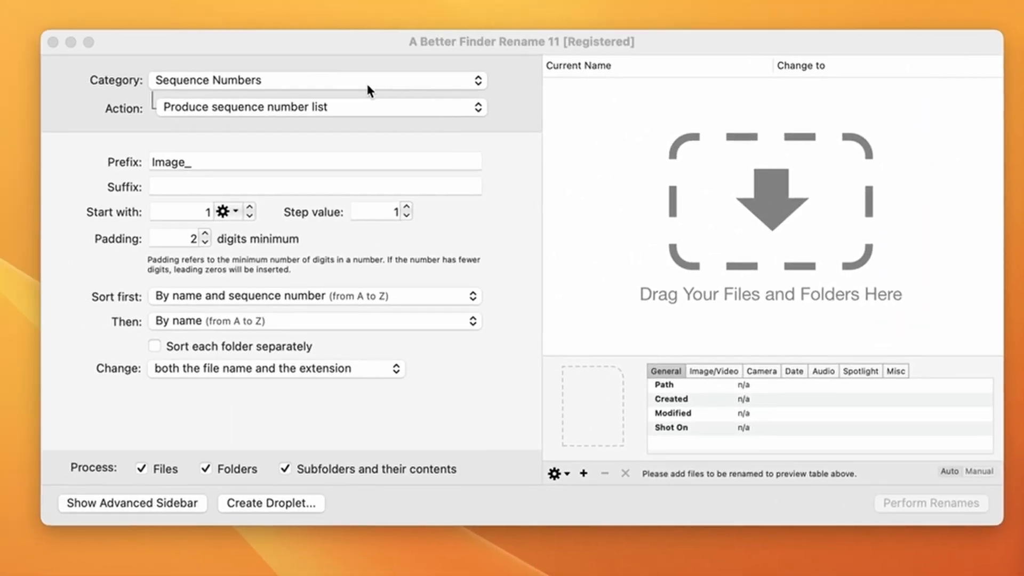
pyautogui.click(367, 88)
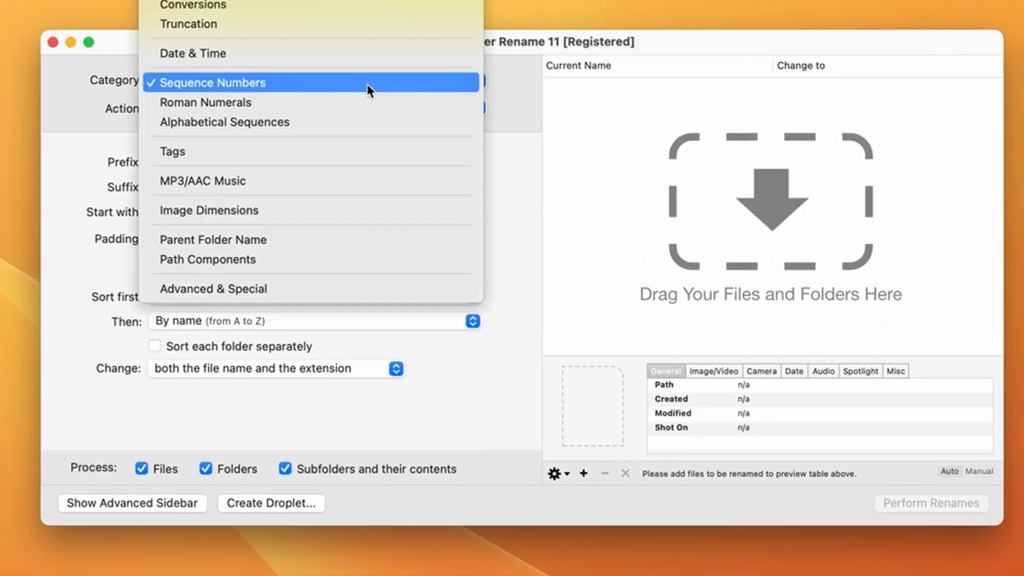
pyautogui.click(348, 289)
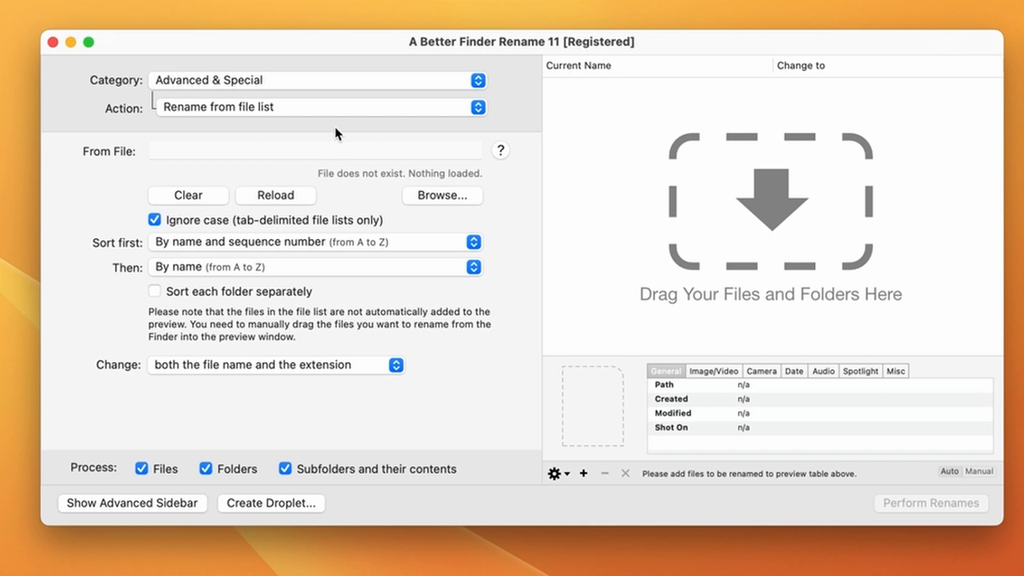
pyautogui.click(335, 109)
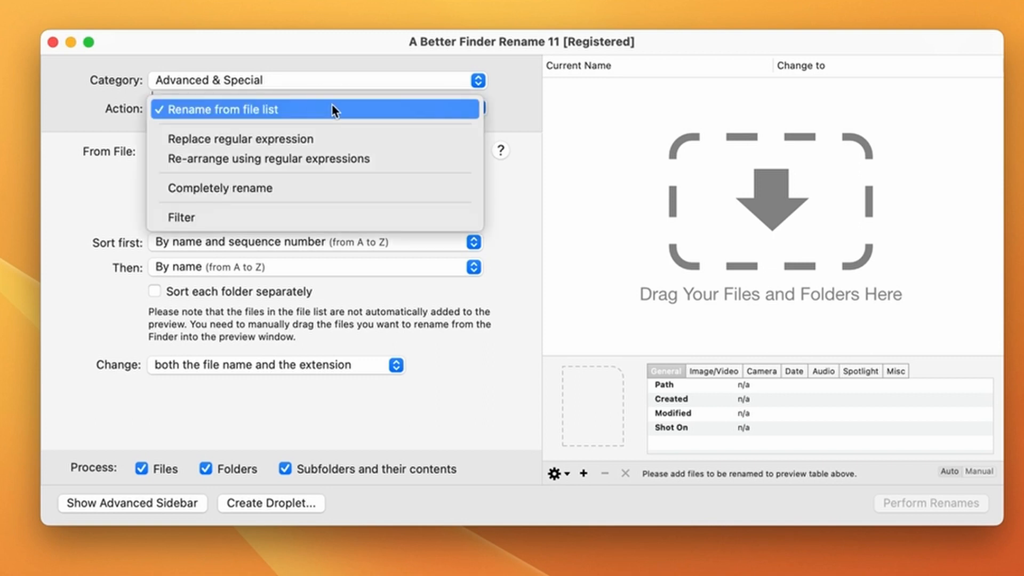
pyautogui.click(335, 111)
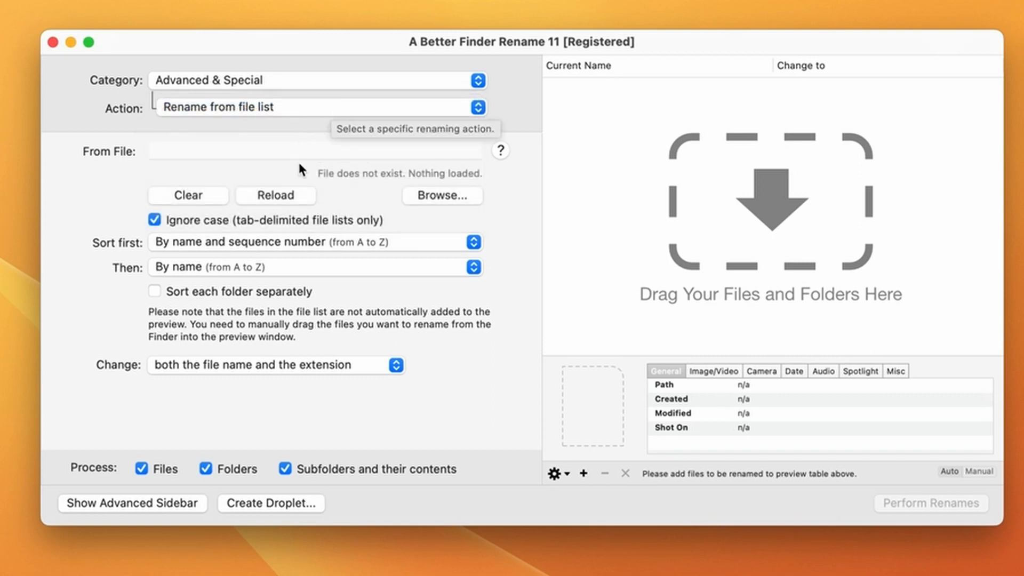
# Step: Load the yearbook text file from the Desktop as the file list for renaming
pyautogui.click(426, 198)
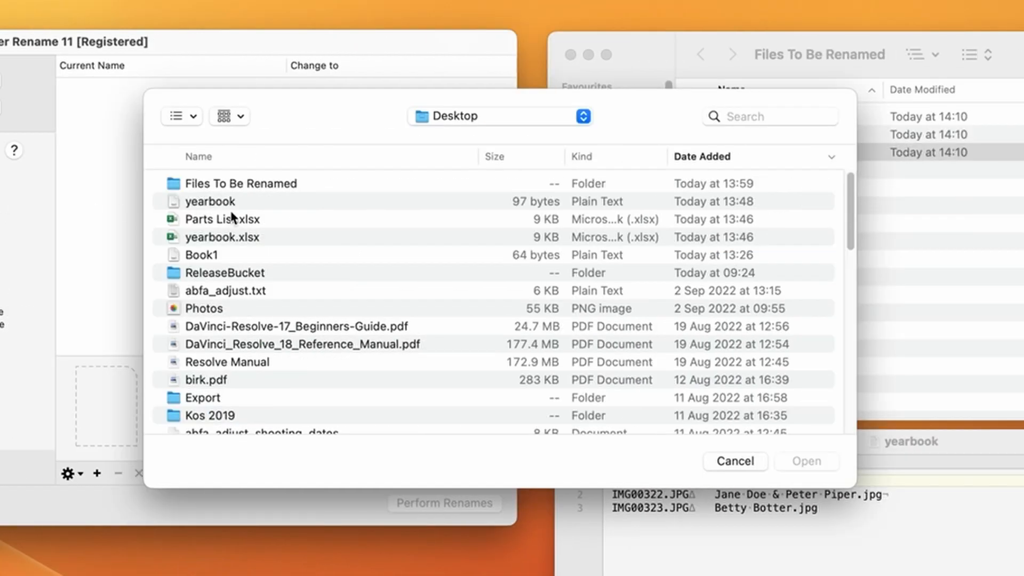
pyautogui.click(278, 202)
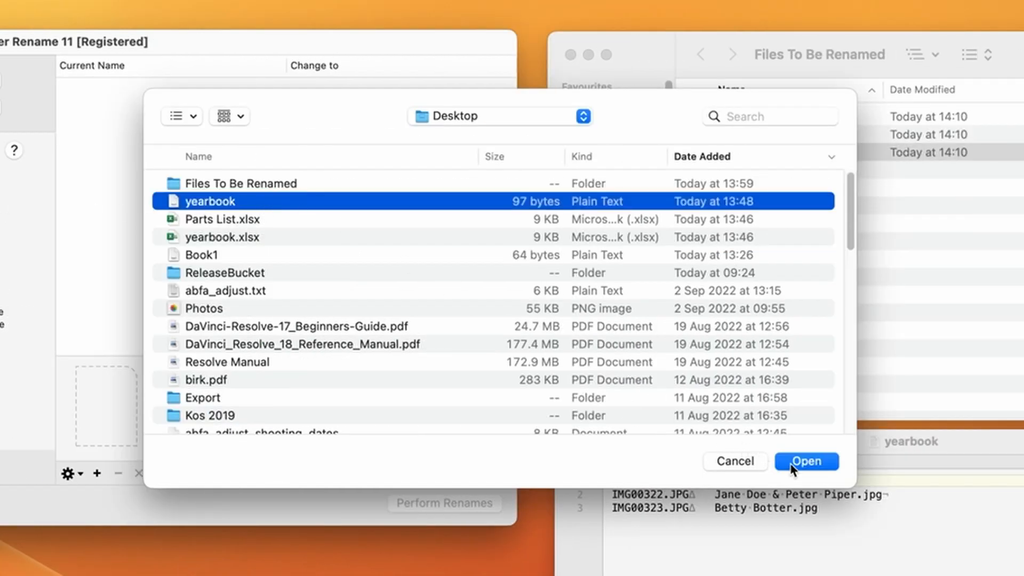
pyautogui.click(806, 462)
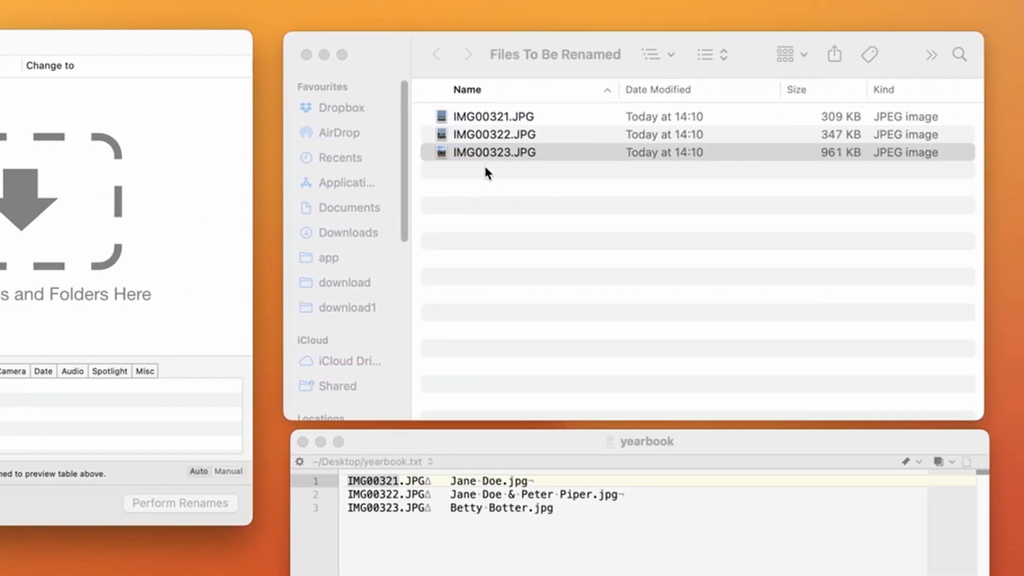
# Step: Add IMG00321.JPG, IMG00322.JPG and IMG00323.JPG from the Files To Be Renamed folder to the preview and perform the renames
pyautogui.moveTo(558, 192); pyautogui.dragTo(482, 118)
pyautogui.moveTo(481, 118); pyautogui.dragTo(50, 112)
pyautogui.moveTo(757, 111); pyautogui.dragTo(759, 114)
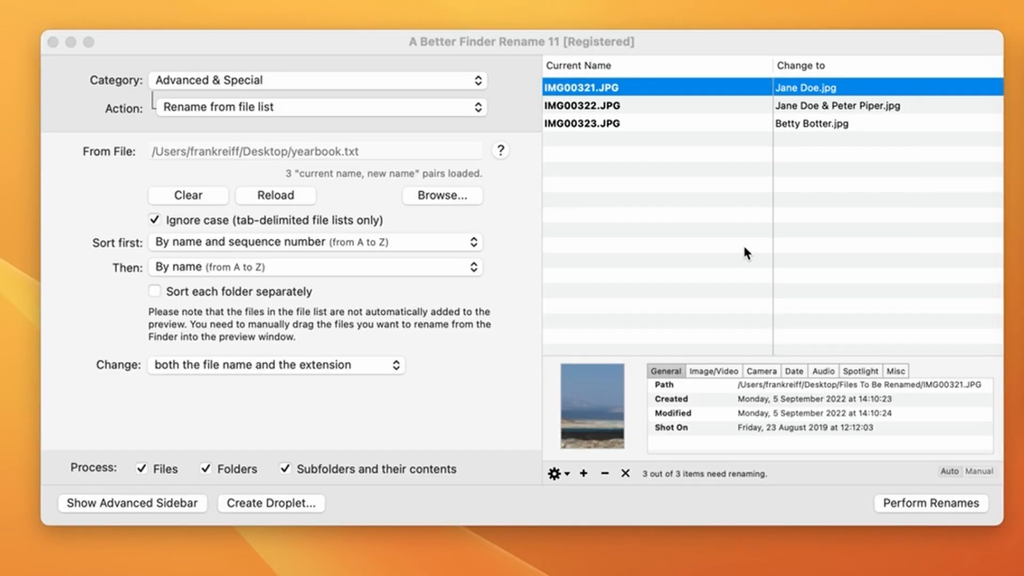
pyautogui.click(931, 503)
pyautogui.click(734, 291)
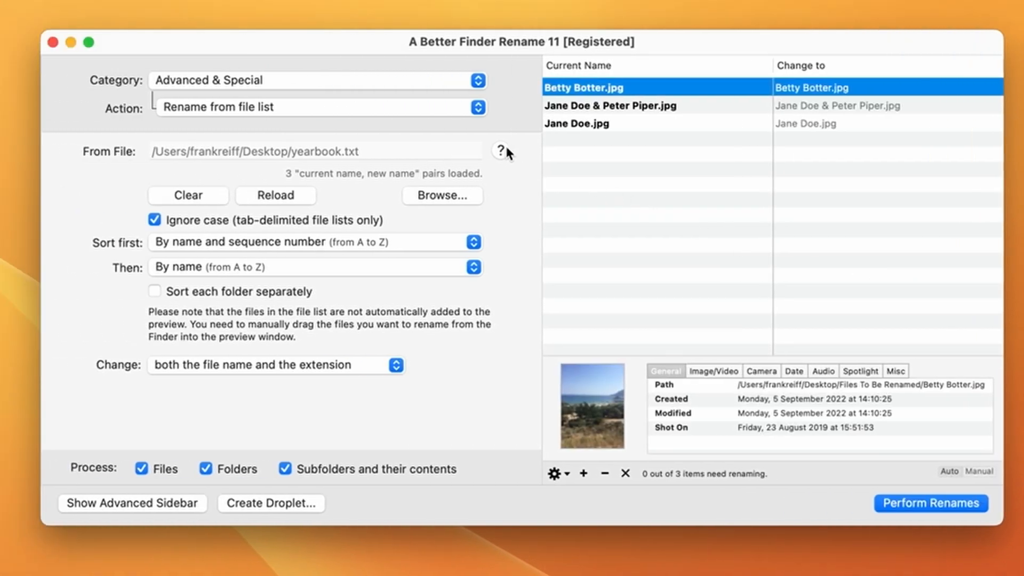
# Step: Open the help page for the Rename from file list action
pyautogui.click(502, 151)
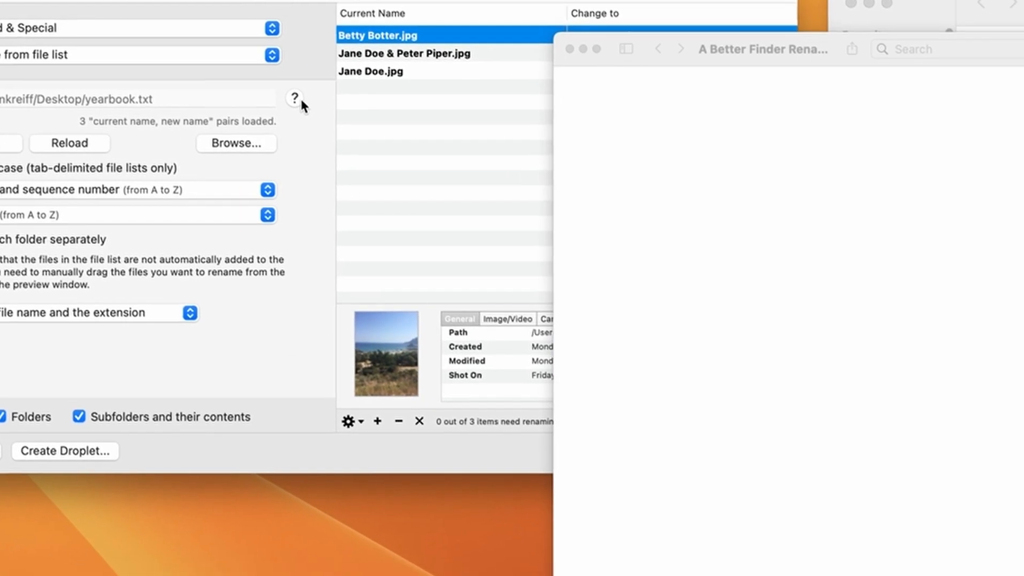
pyautogui.moveTo(654, 17); pyautogui.dragTo(427, 2)
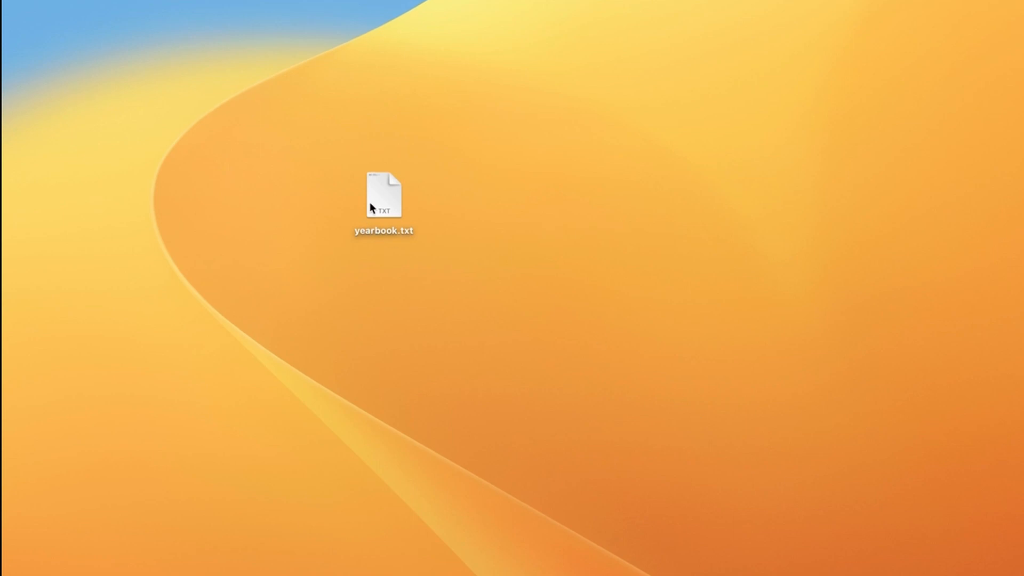
# Step: Open yearbook.txt from the desktop in BBEdit
pyautogui.click(382, 194)
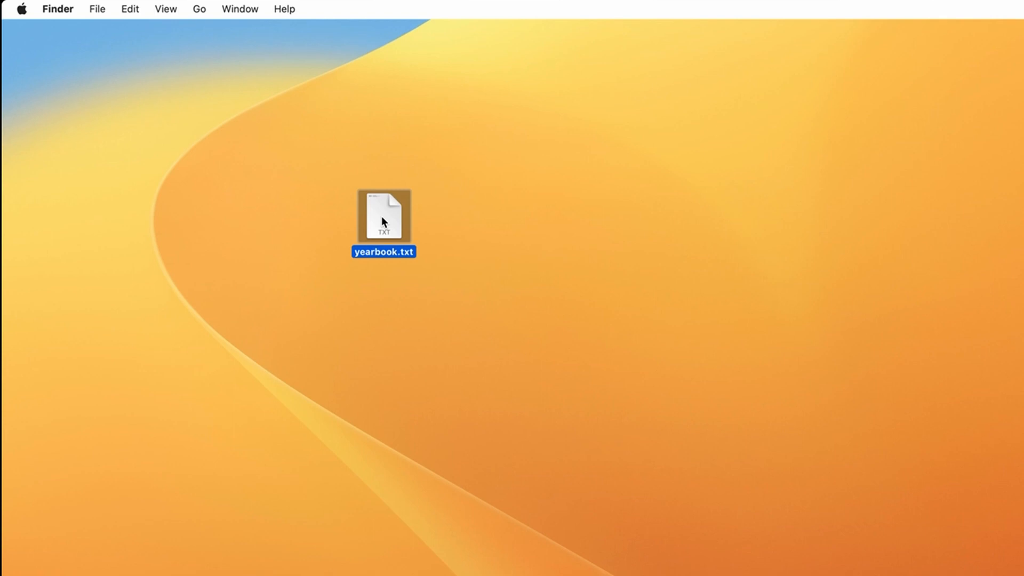
pyautogui.rightClick(382, 217)
pyautogui.moveTo(482, 241)
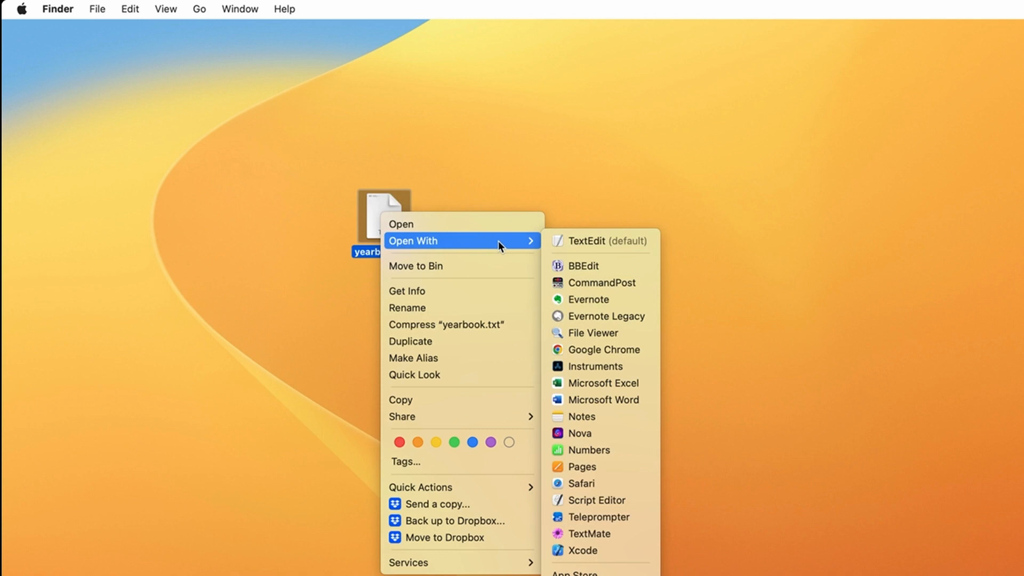
pyautogui.click(563, 259)
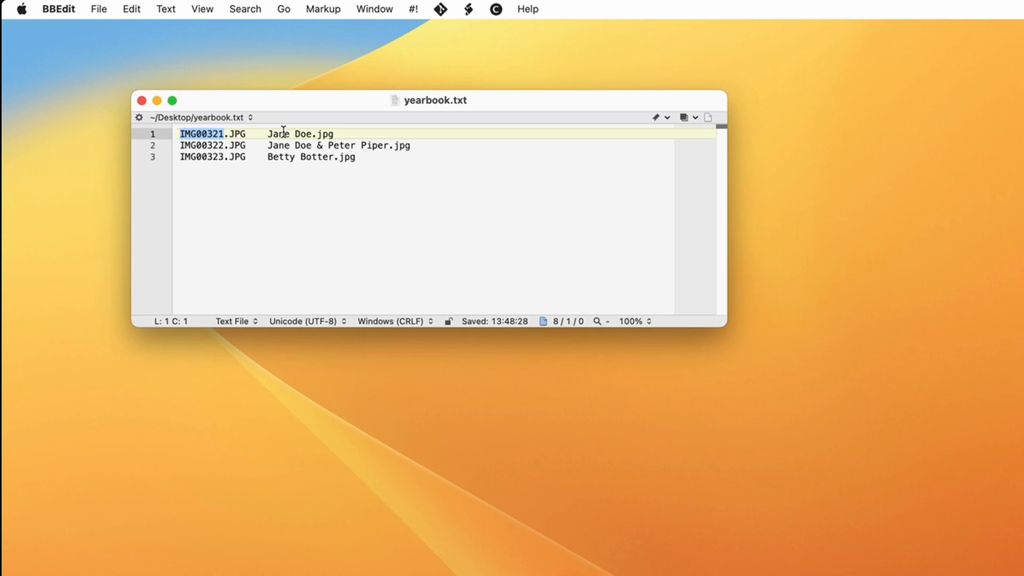
# Step: Search BBEdit's commands for "invis" and show the invisible characters in yearbook.txt
pyautogui.click(526, 9)
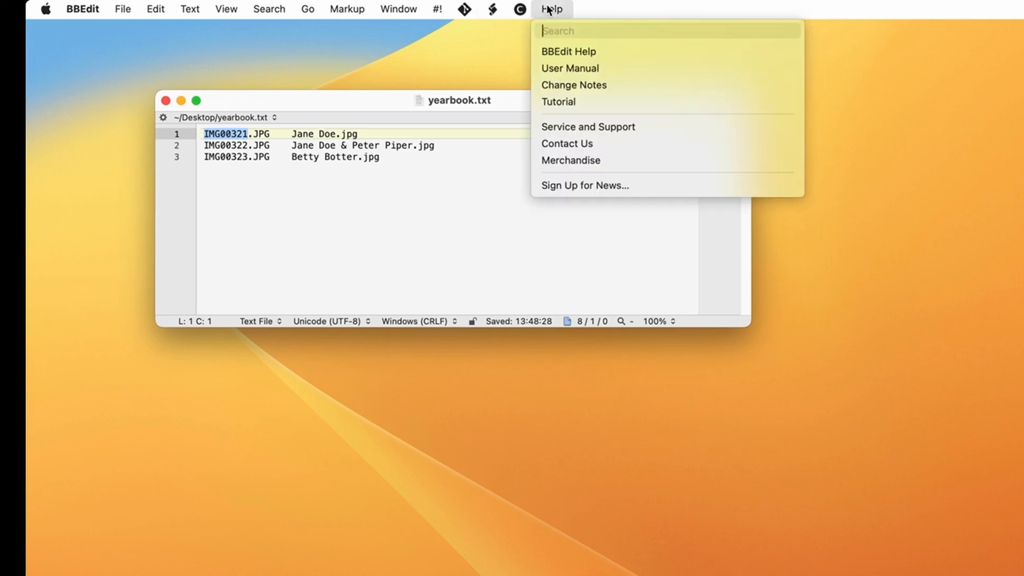
pyautogui.write('invis')
pyautogui.press('Down')
pyautogui.press('Return')
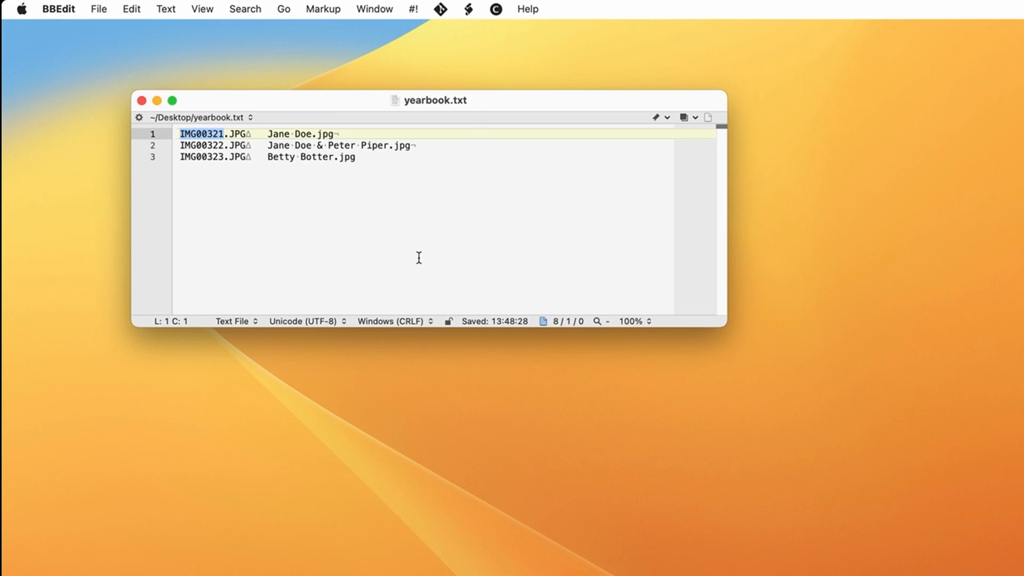
# Step: Examine the document's text encoding and the old extension and new file name on line 1
pyautogui.click(335, 320)
pyautogui.click(335, 320)
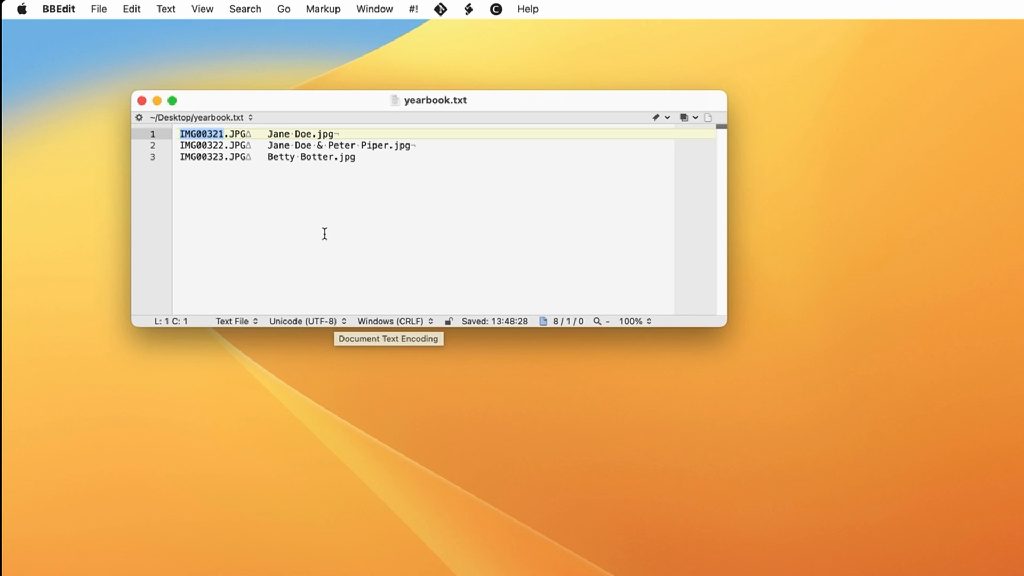
pyautogui.doubleClick(237, 137)
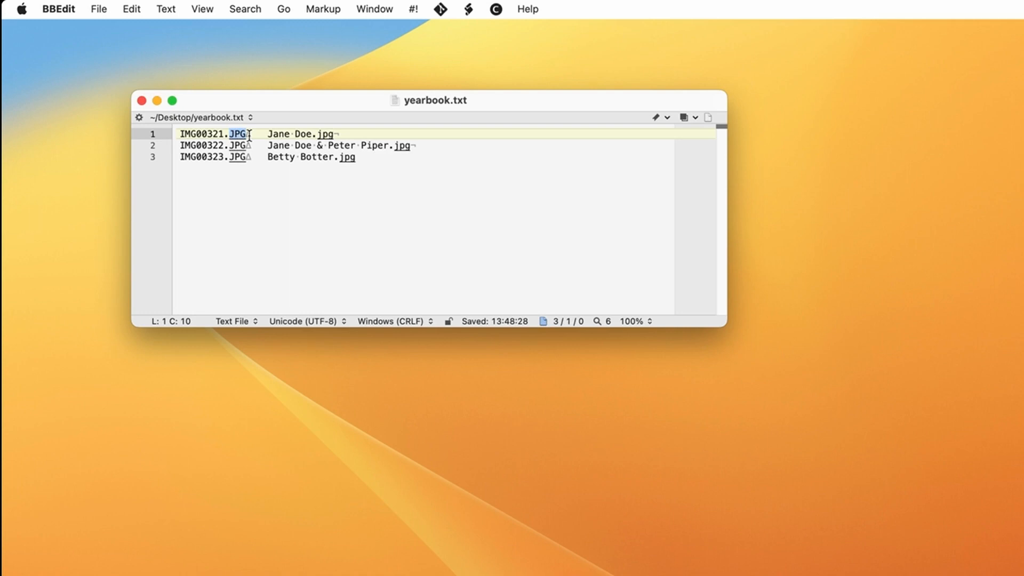
pyautogui.moveTo(268, 134); pyautogui.dragTo(312, 133)
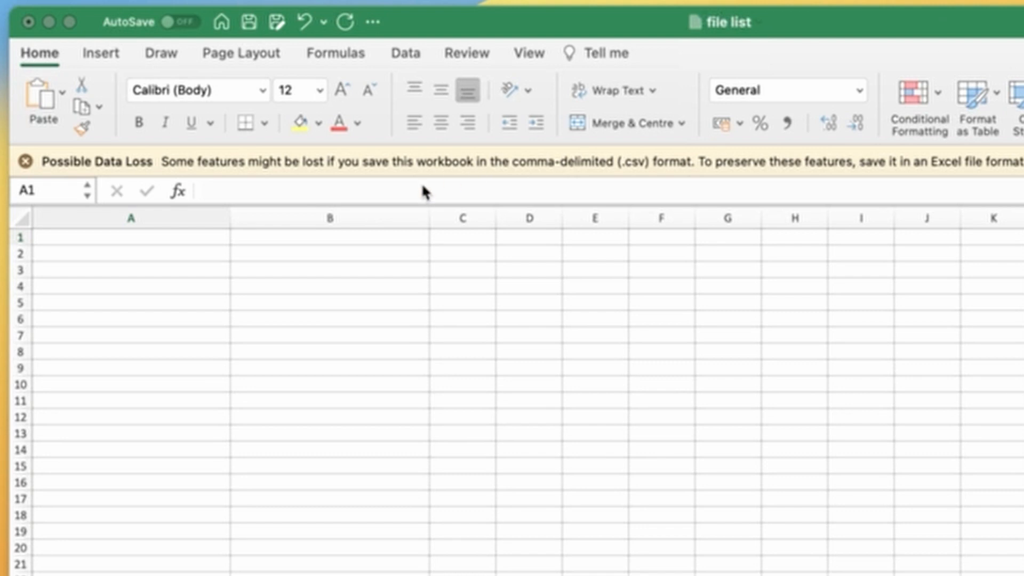
# Step: In the Excel file list sheet, enter Old Name.jpg in A1 and New Name.jpg in B1
pyautogui.click(168, 236)
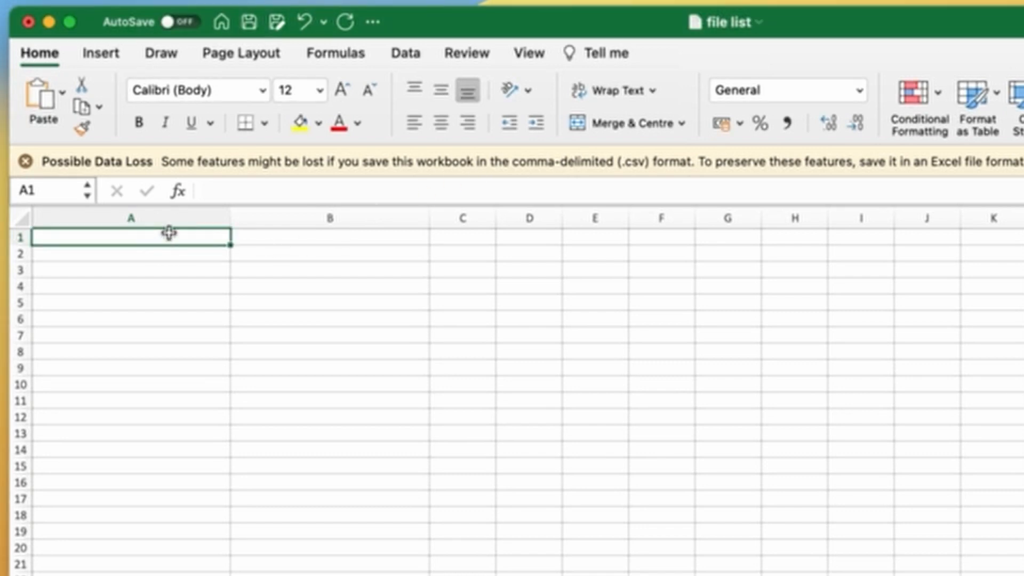
pyautogui.write('Old Name.jpg')
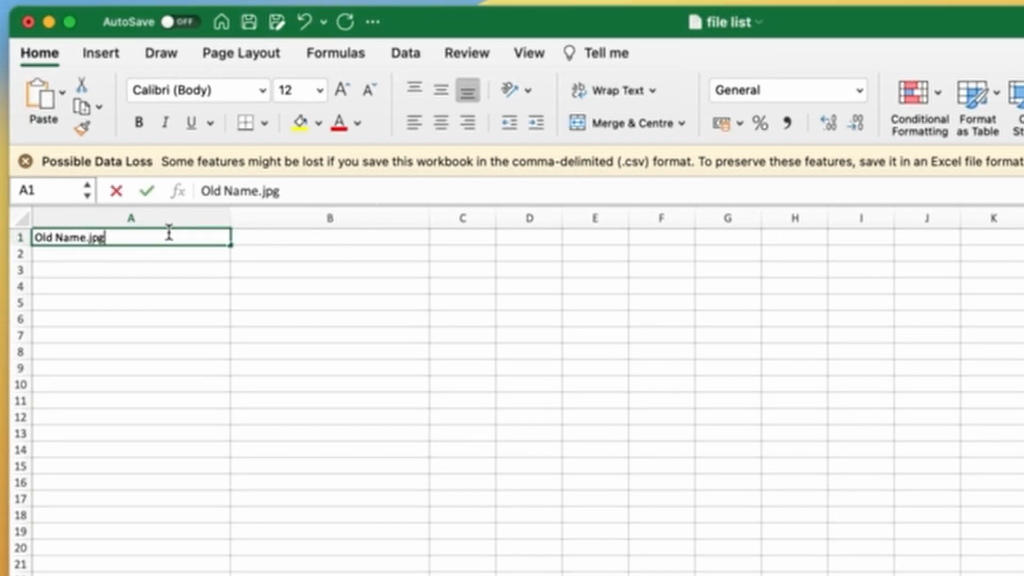
pyautogui.press('Tab')
pyautogui.write('New Name.jpg')
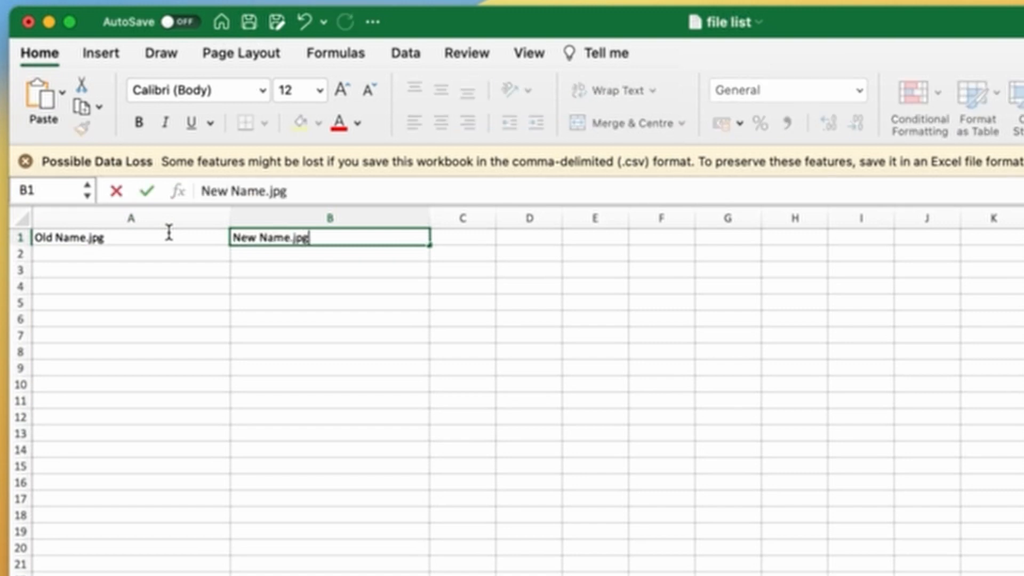
pyautogui.press('Tab')
# Step: Enter Other Old Name.jpg in A2 and Other New Name.jpg in B2
pyautogui.press('Return')
pyautogui.press('Left')
pyautogui.write('Other ')
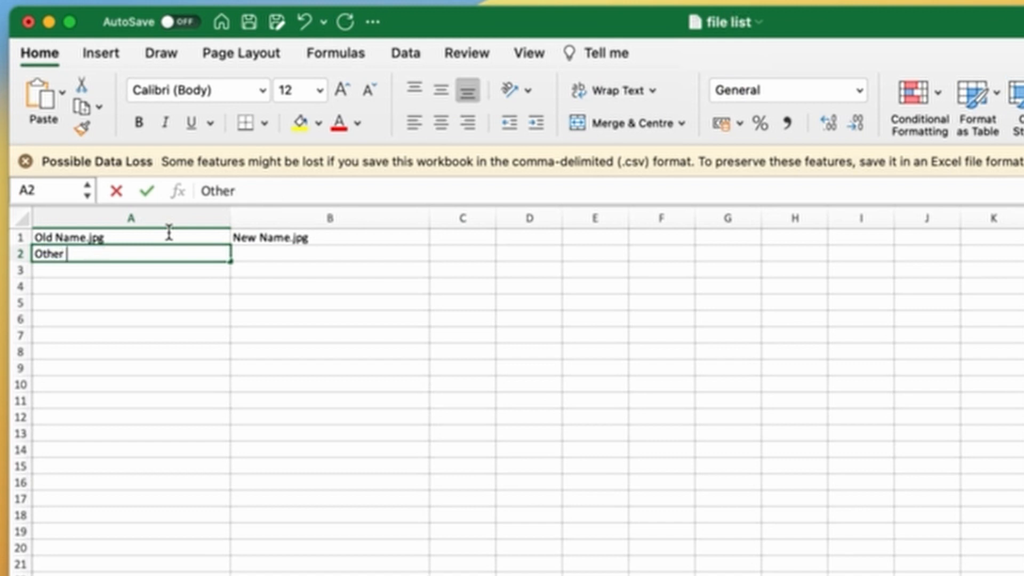
pyautogui.write('Old Name.jpg')
pyautogui.press('Tab')
pyautogui.write('Other New Nam')
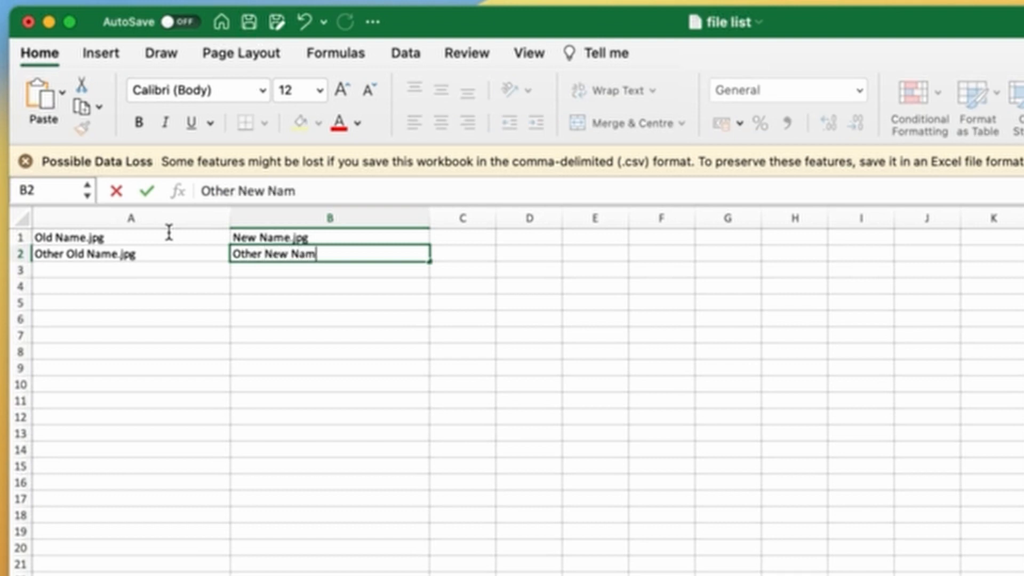
pyautogui.write('e.jpg')
pyautogui.press('Tab')
# Step: Save the workbook to the Desktop as file list in Tab-delimited Text (.txt) format
pyautogui.click(77, 12)
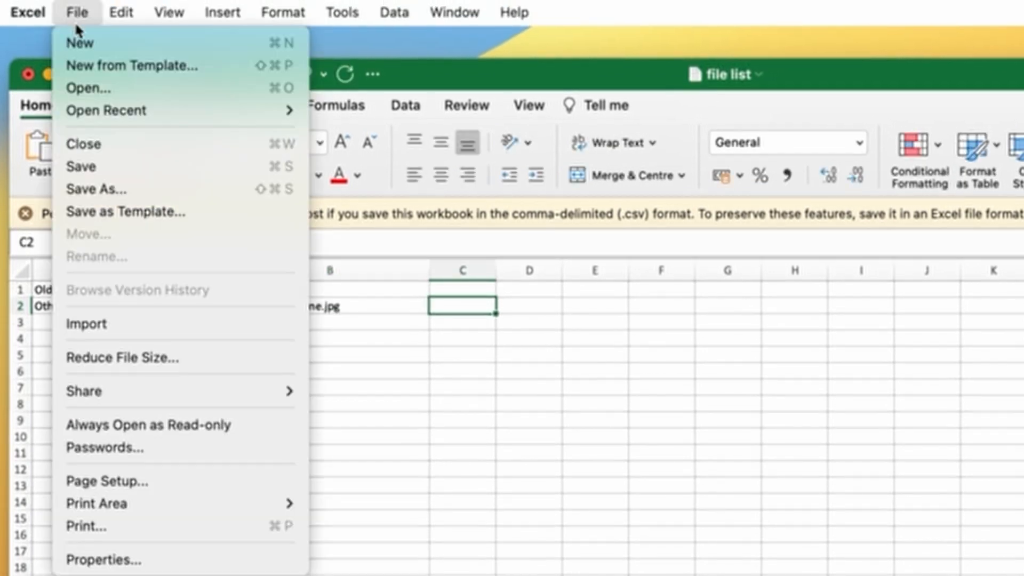
pyautogui.click(137, 167)
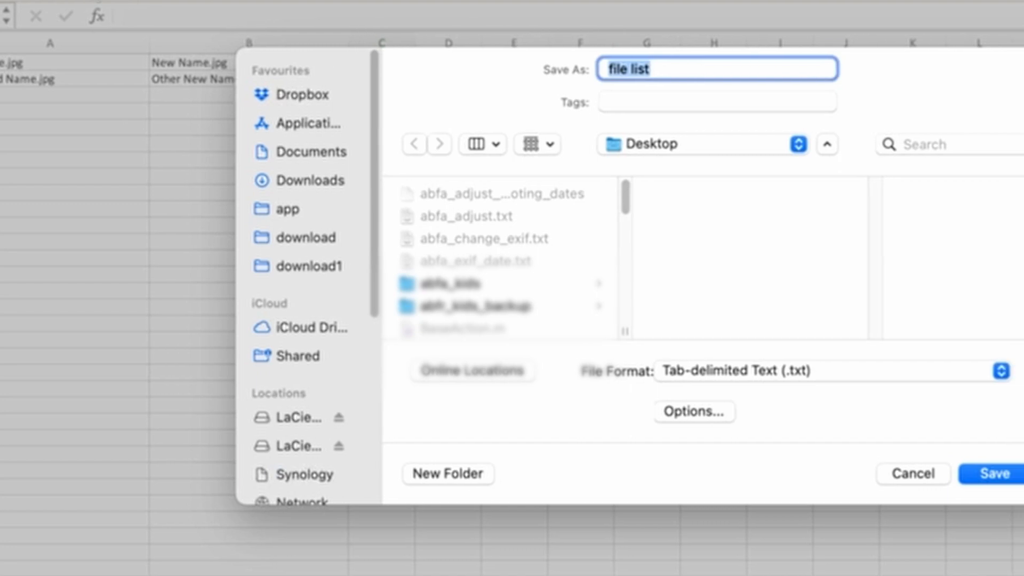
pyautogui.click(712, 370)
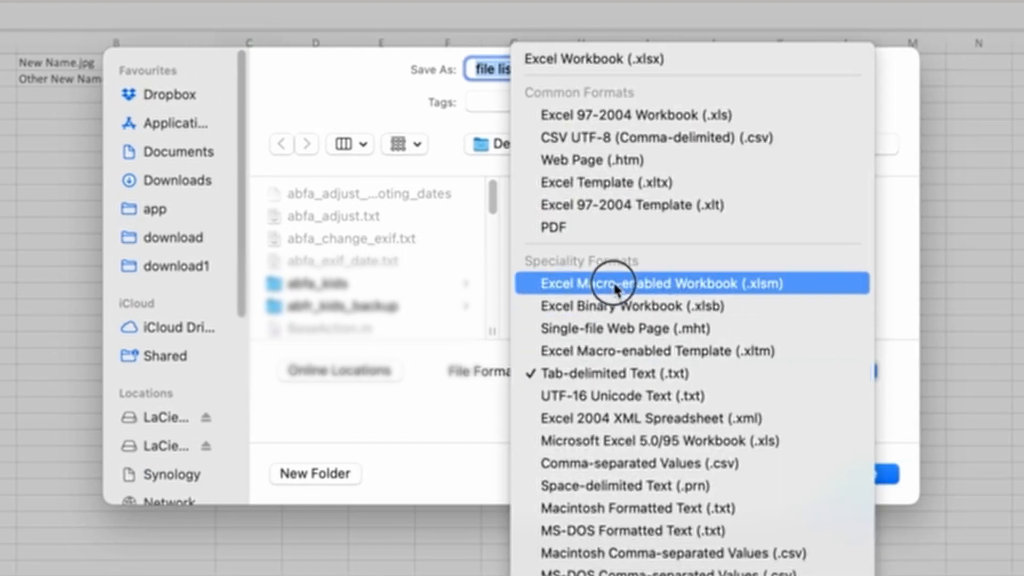
pyautogui.click(633, 375)
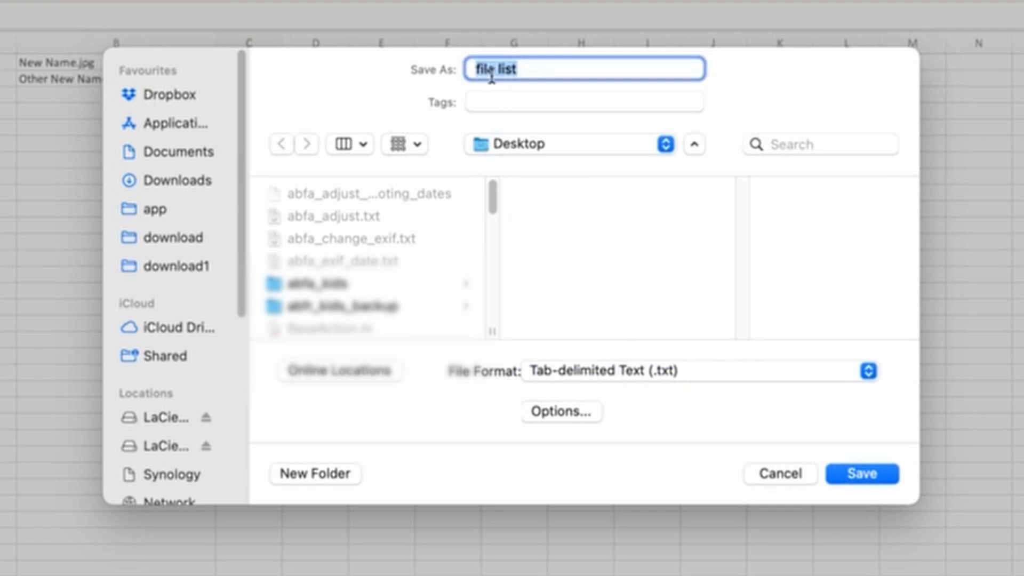
pyautogui.click(865, 476)
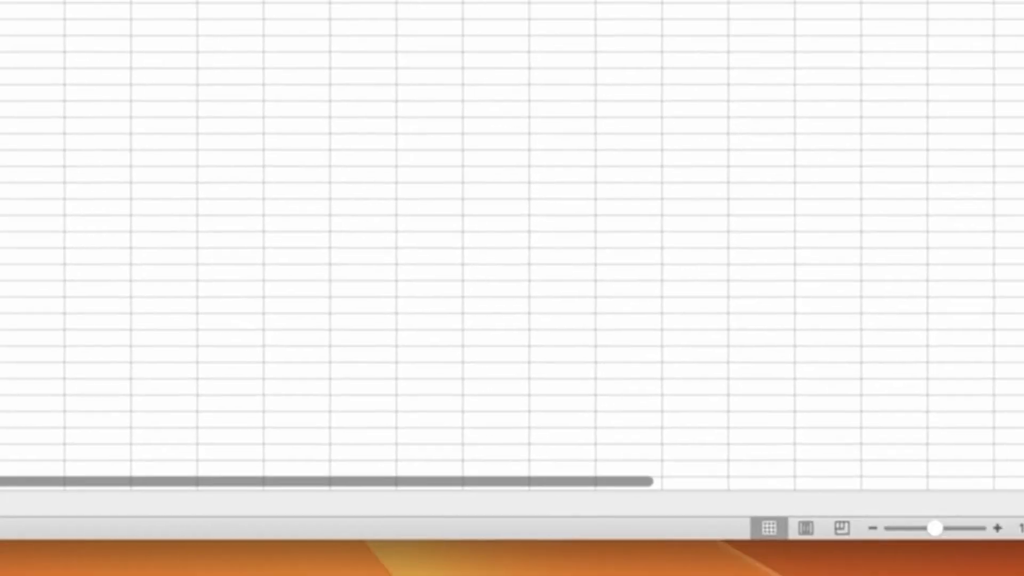
# Step: Open the saved file list text file from the desktop in BBEdit
pyautogui.rightClick(601, 463)
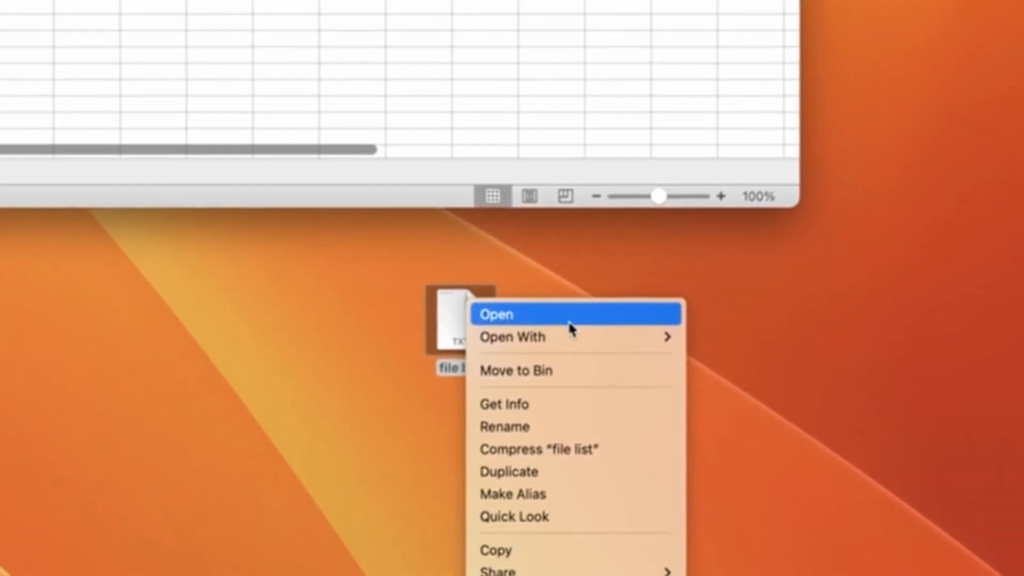
pyautogui.moveTo(647, 337)
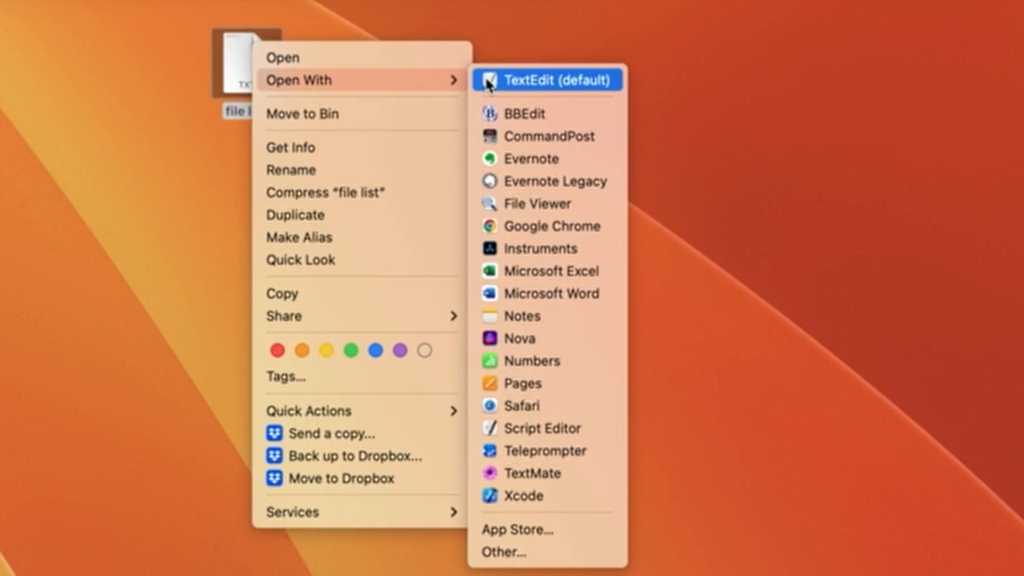
pyautogui.click(507, 112)
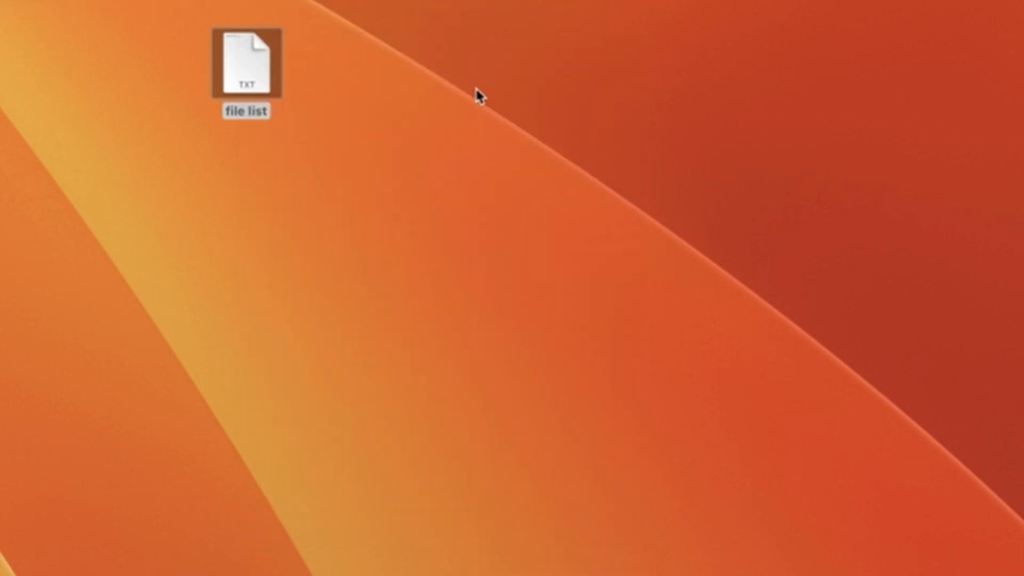